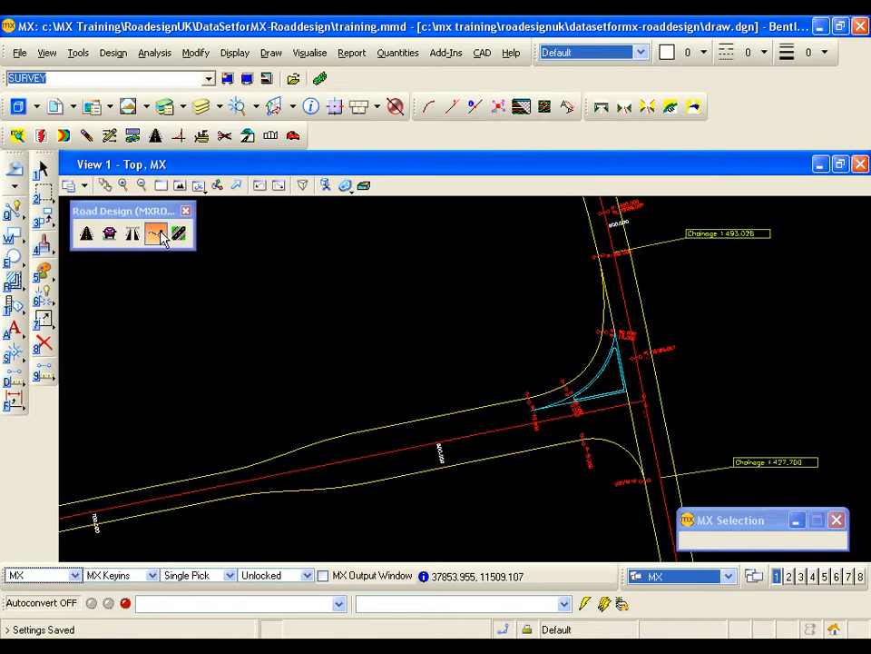
- Start a shoulder design in the DESIGN model with CE20 as both reference string and edge of carriageway
click(158, 234)
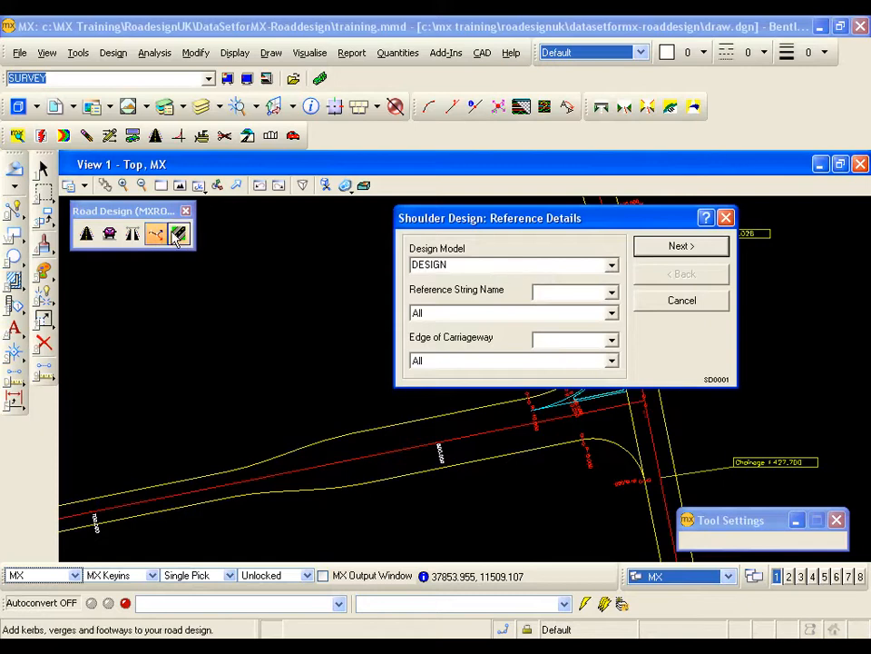
click(362, 430)
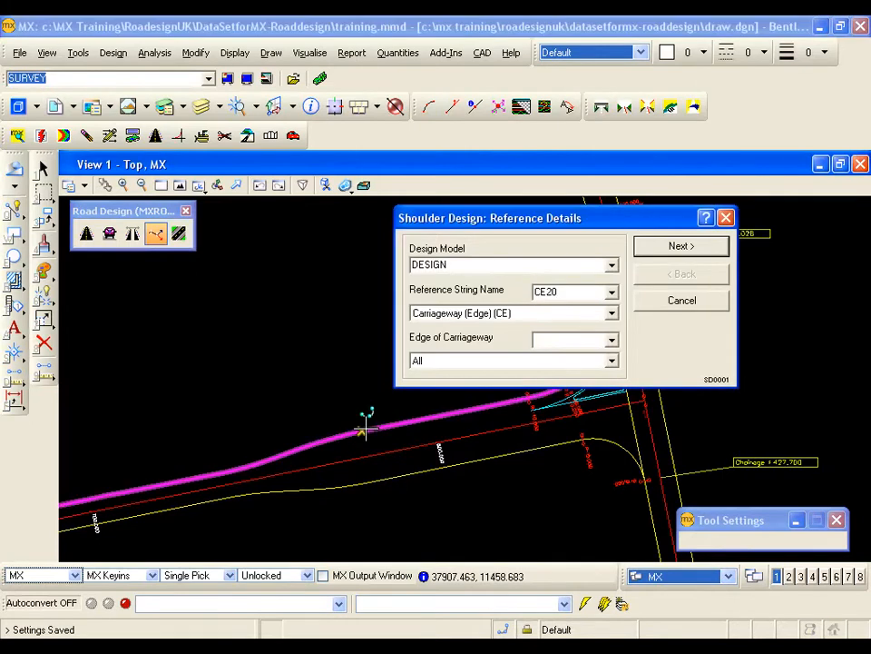
click(362, 430)
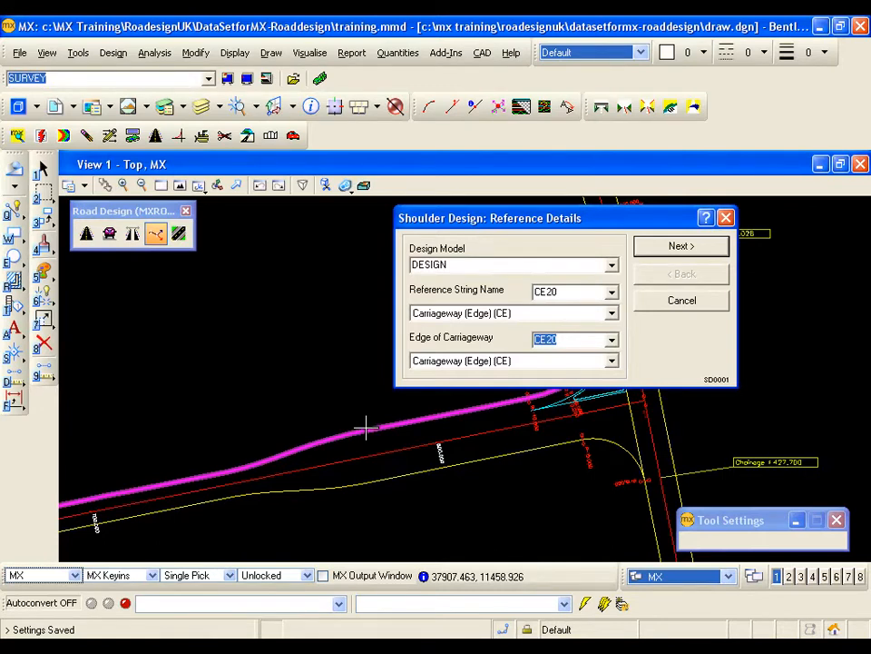
click(681, 247)
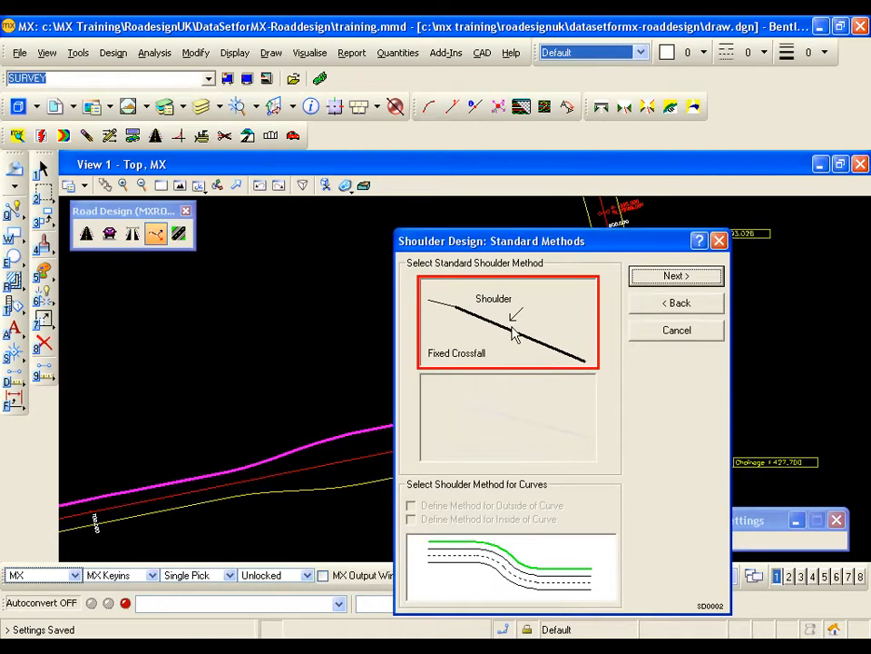
- Create a fixed-crossfall shoulder along CE20 from point 1 to 172, with width 1.5 and a downward crossfall of 0.025
click(659, 283)
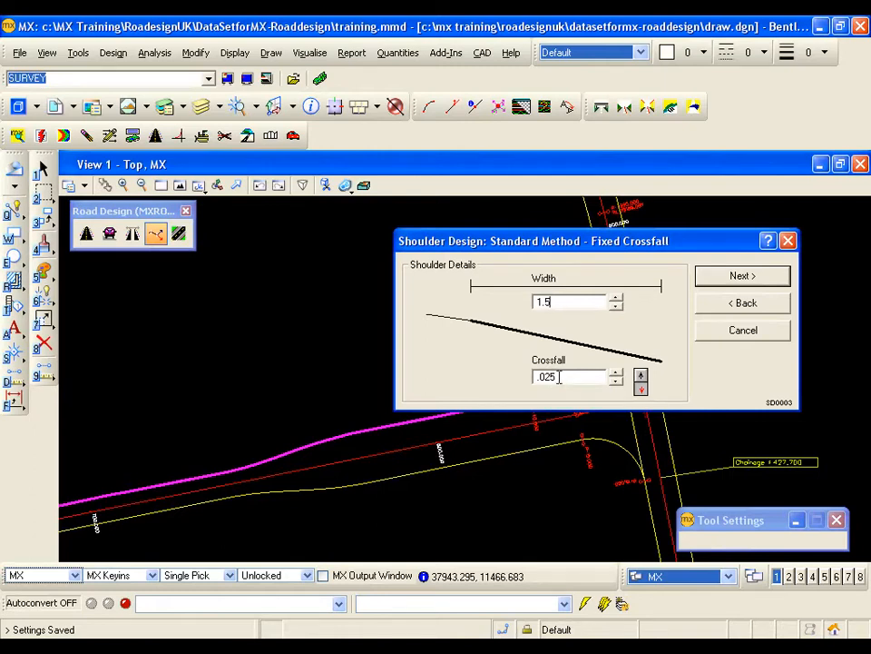
click(642, 389)
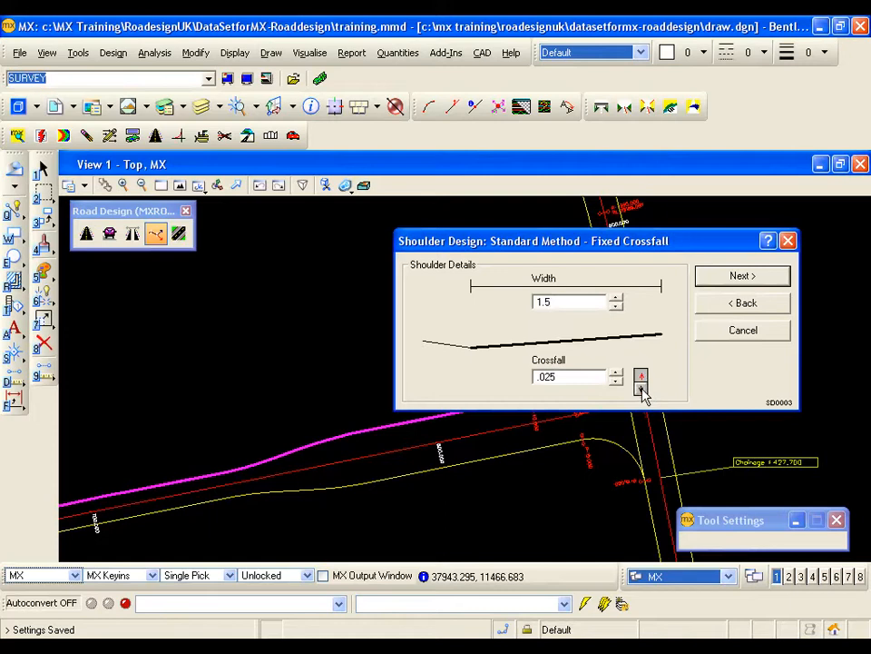
click(642, 389)
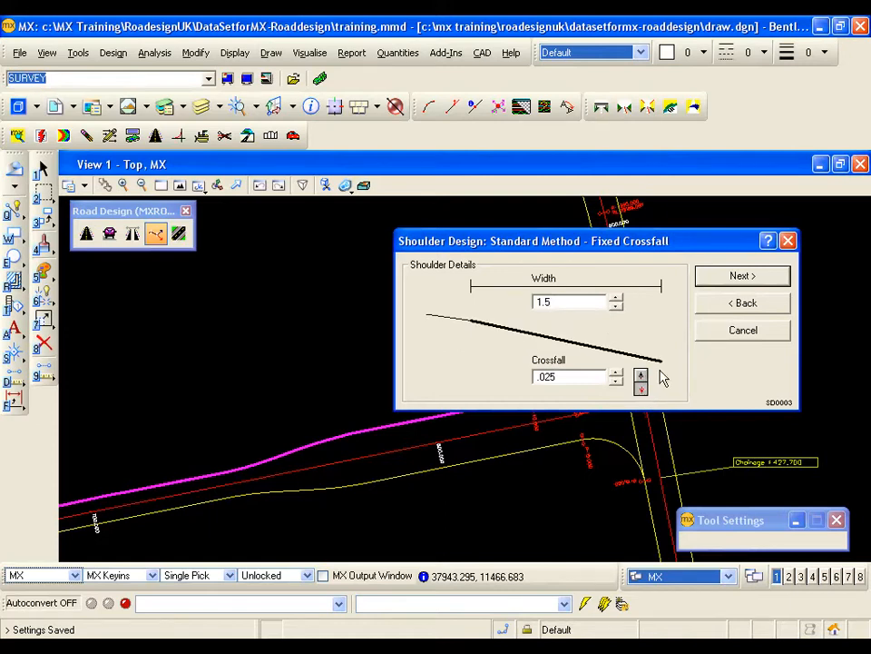
click(722, 284)
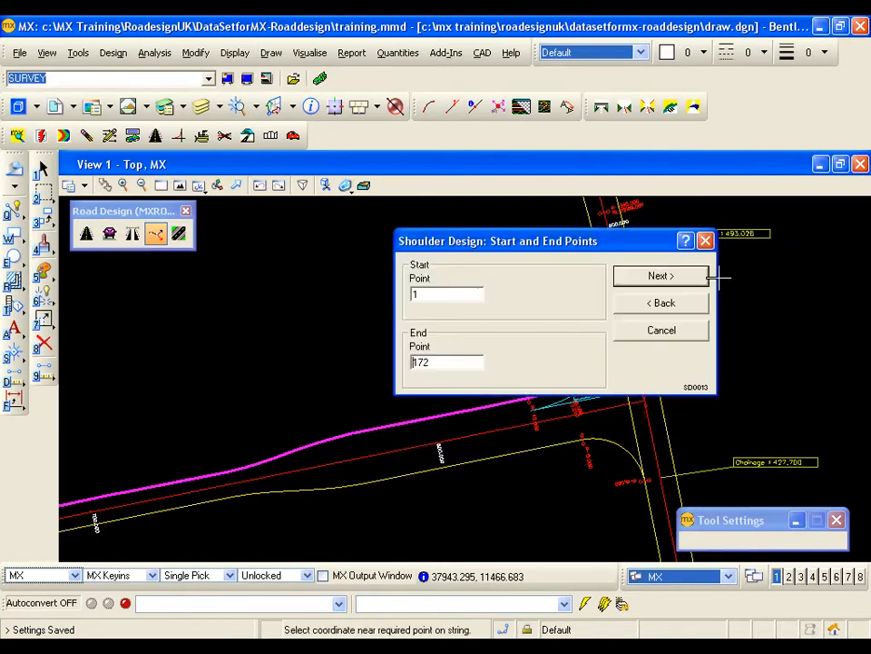
drag(562, 243, 672, 218)
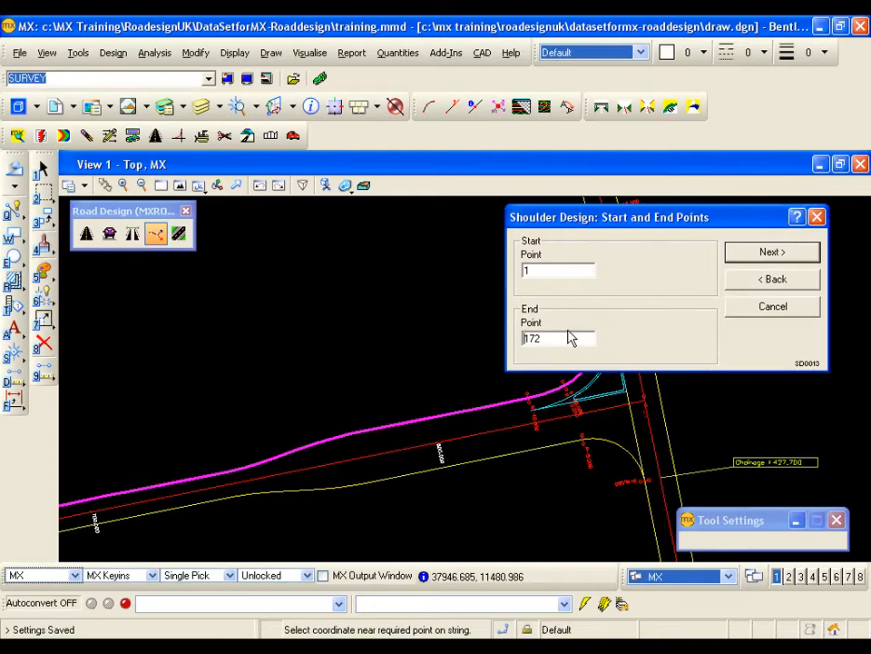
click(769, 257)
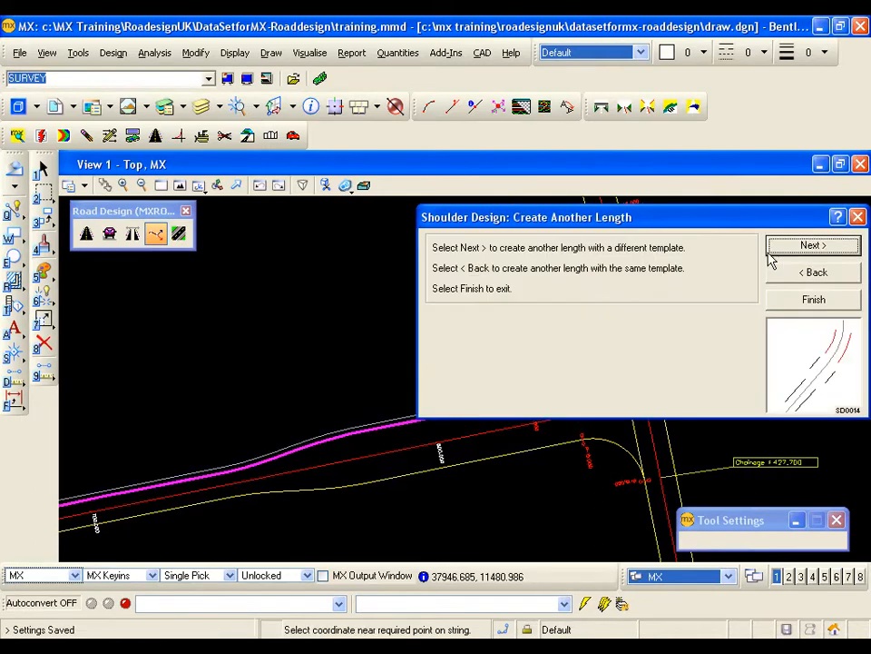
- Begin another shoulder with a different template, using the side road's lower edge CE2I as reference string and edge of carriageway
mouse_move(372, 442)
middle_down()
mouse_move(360, 444)
mouse_move(335, 509)
mouse_move(456, 427)
middle_up()
drag(618, 224, 262, 206)
mouse_move(583, 399)
middle_down()
mouse_move(576, 357)
mouse_move(572, 368)
middle_up()
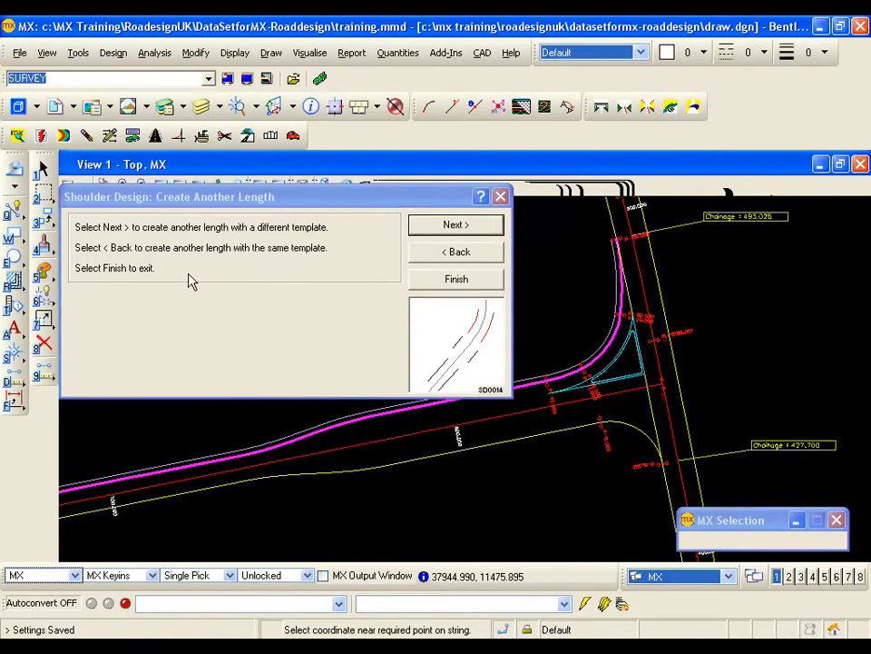
click(454, 226)
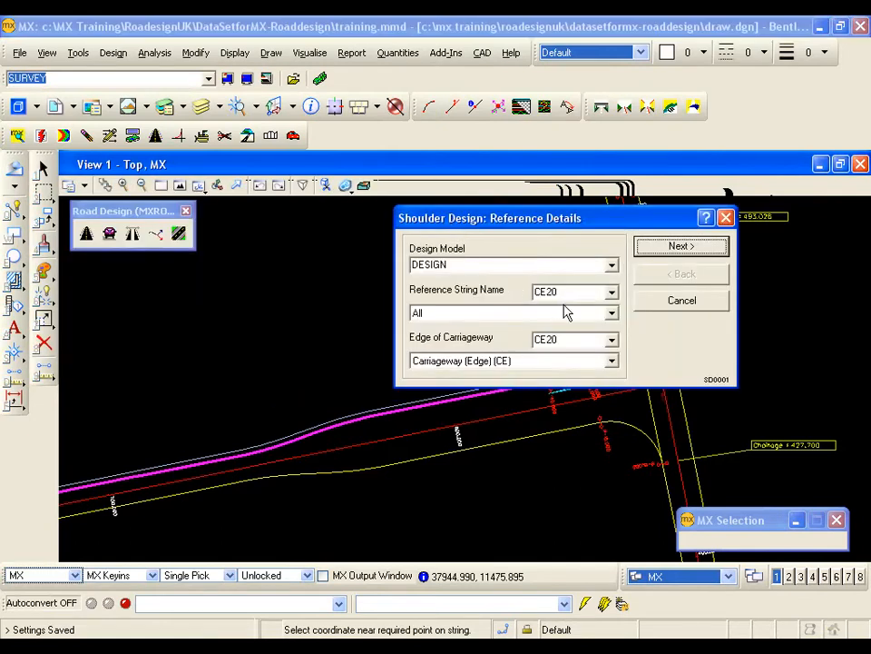
click(497, 443)
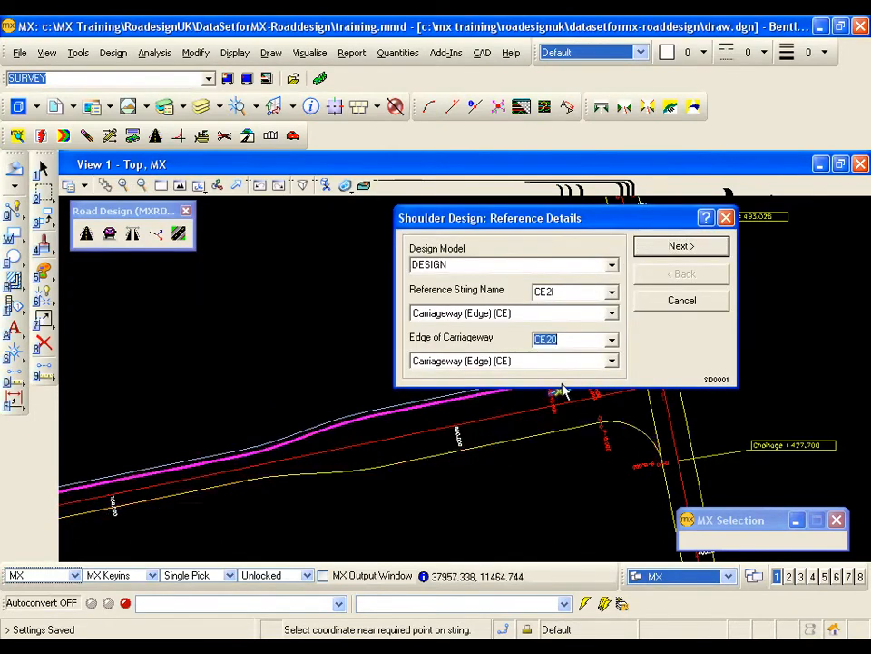
click(530, 435)
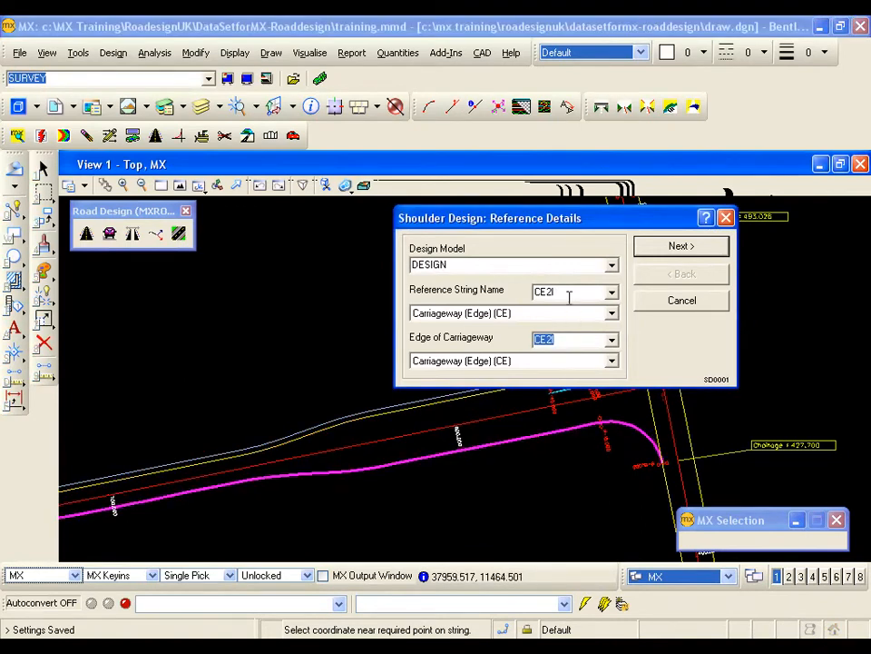
click(681, 247)
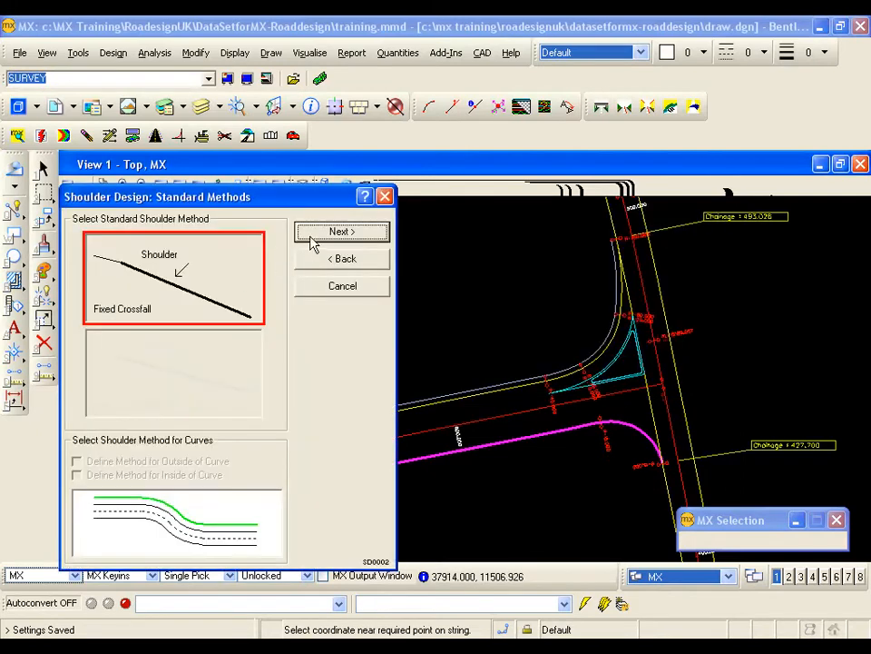
- Create the fixed-crossfall shoulder along CE2I from point 1 to 144, with width 1.5 and crossfall 0.025
click(311, 234)
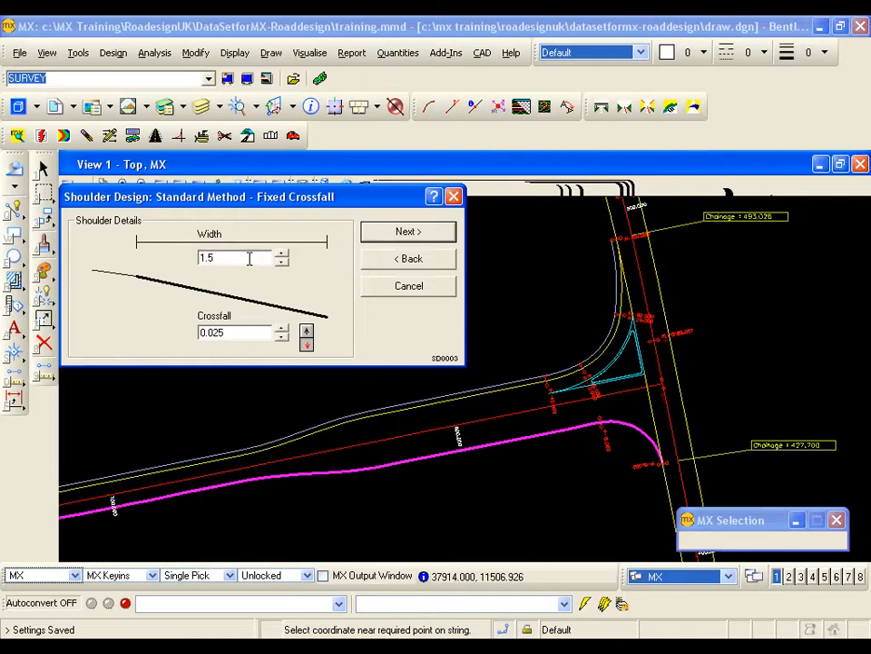
click(405, 233)
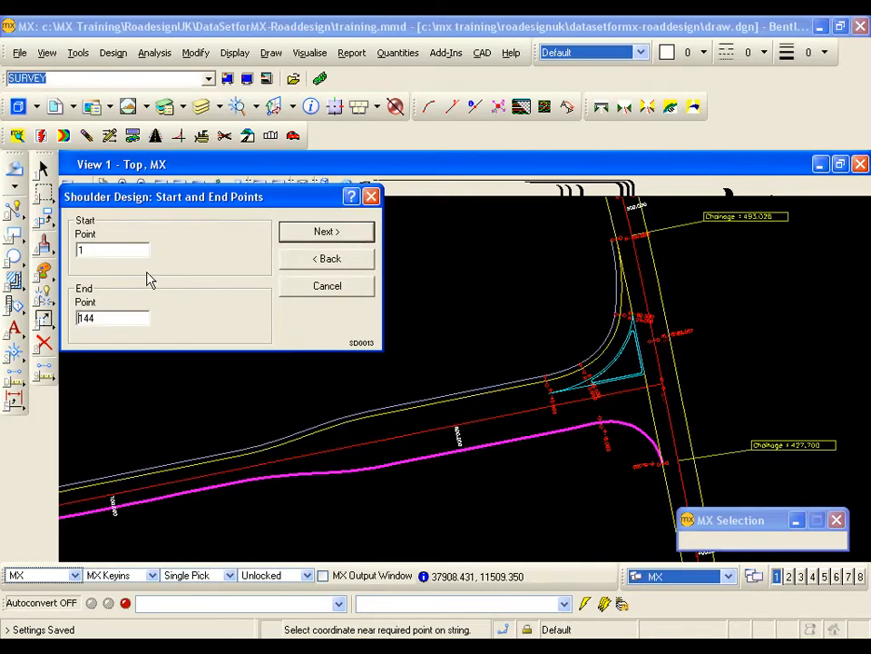
click(331, 232)
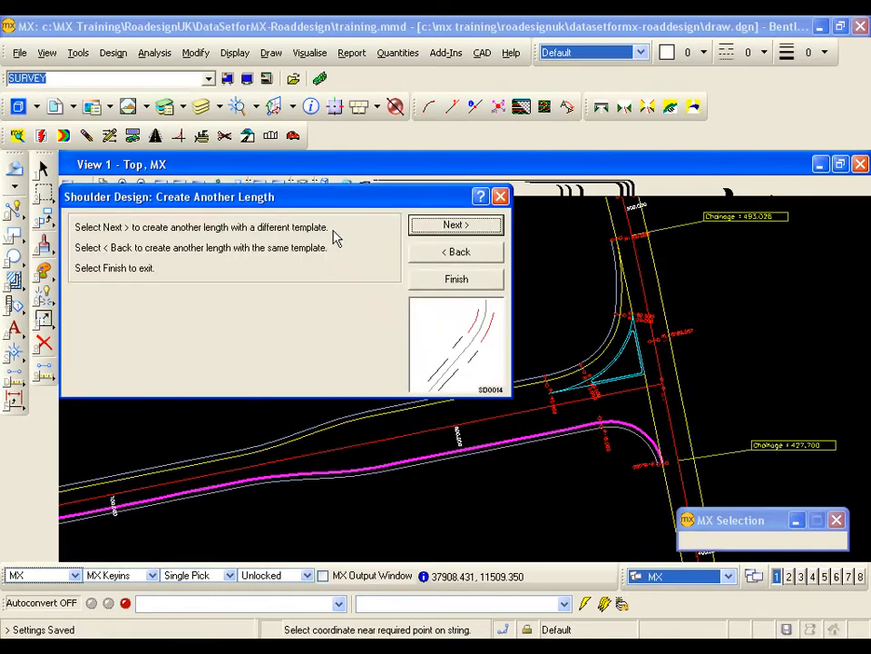
- Begin another shoulder with the main road's far edge CE1I as reference string and edge of carriageway
click(430, 232)
mouse_move(569, 451)
mouse_down()
mouse_move(616, 461)
mouse_move(707, 444)
mouse_up()
drag(628, 227, 442, 244)
click(385, 308)
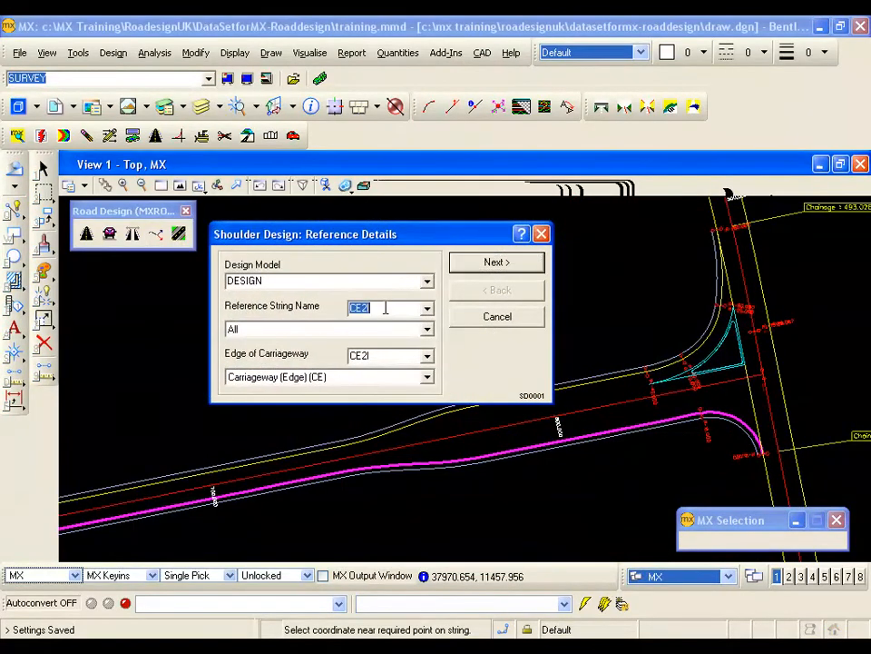
click(761, 265)
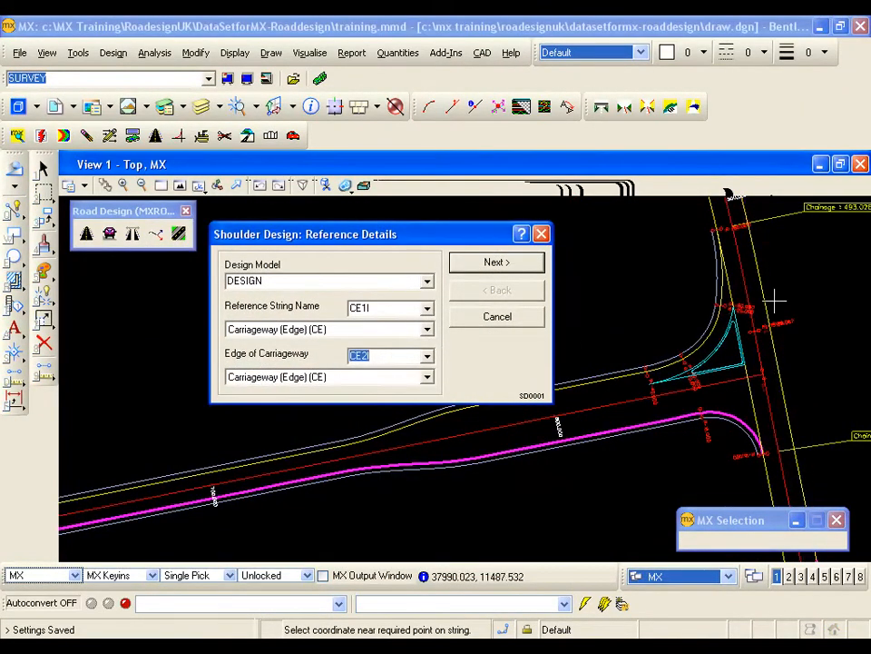
click(499, 263)
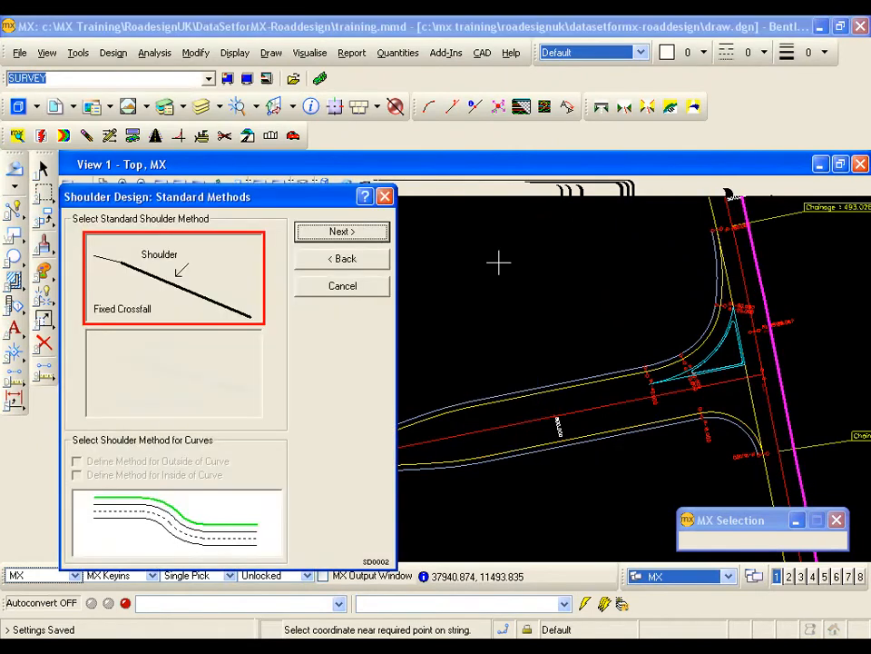
- Create the fixed-crossfall shoulder along CE1I from point 1 to 103, with width 1.5 and crossfall 0.025
click(368, 233)
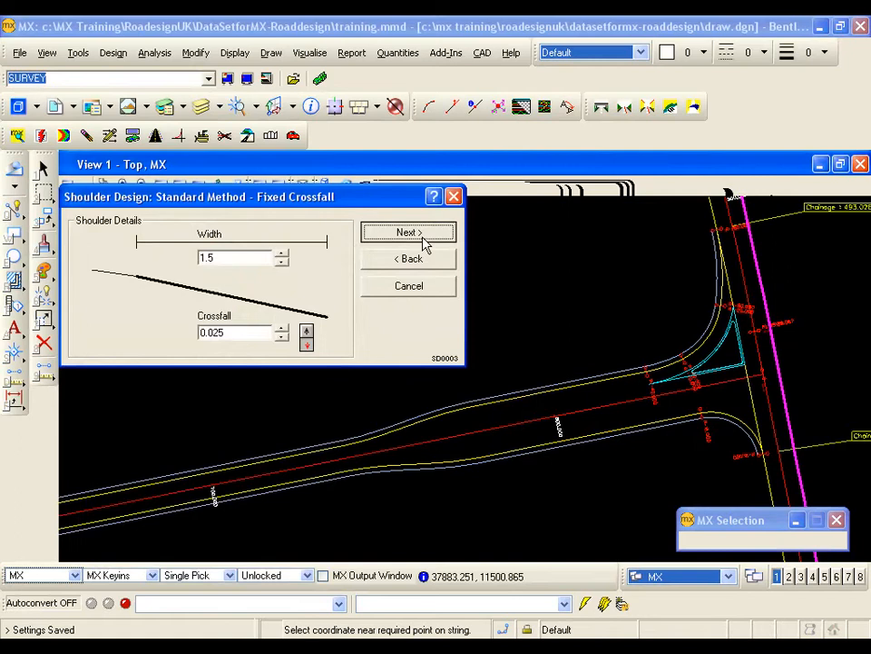
click(415, 235)
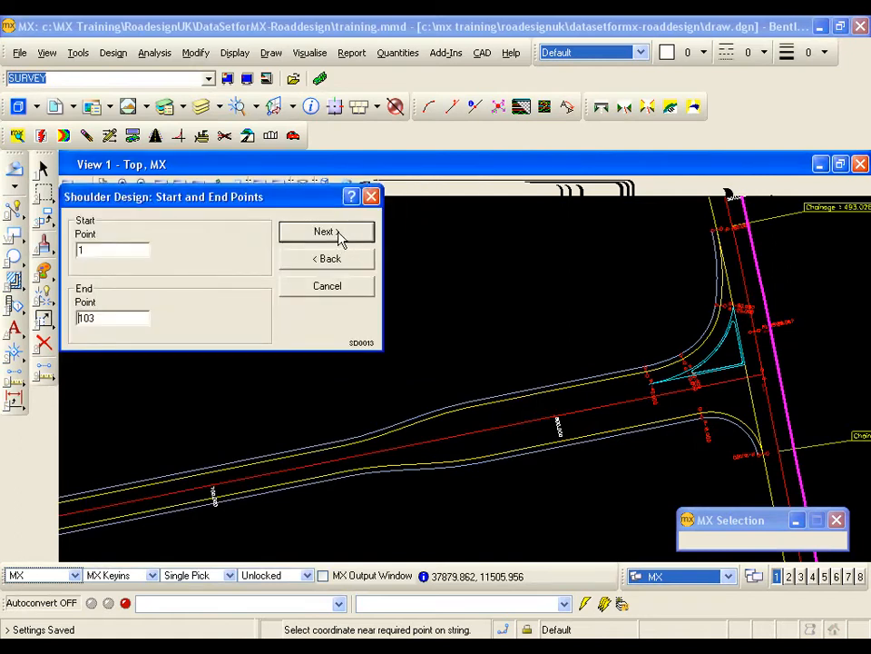
click(338, 234)
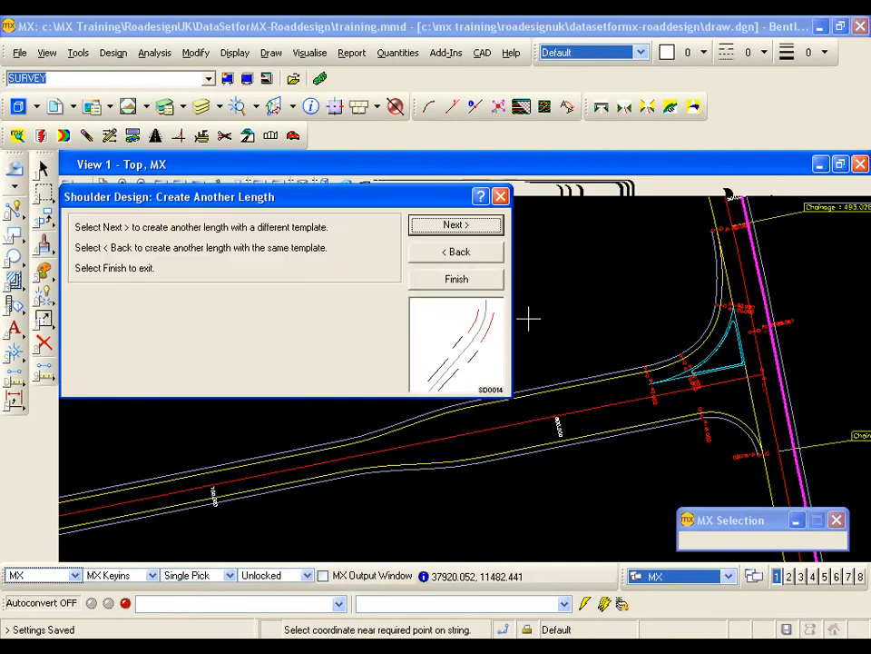
- Begin another shoulder with the main road's junction-side edge CE10 as reference string and edge of carriageway
mouse_move(723, 373)
middle_down()
mouse_move(610, 371)
mouse_move(607, 386)
middle_up()
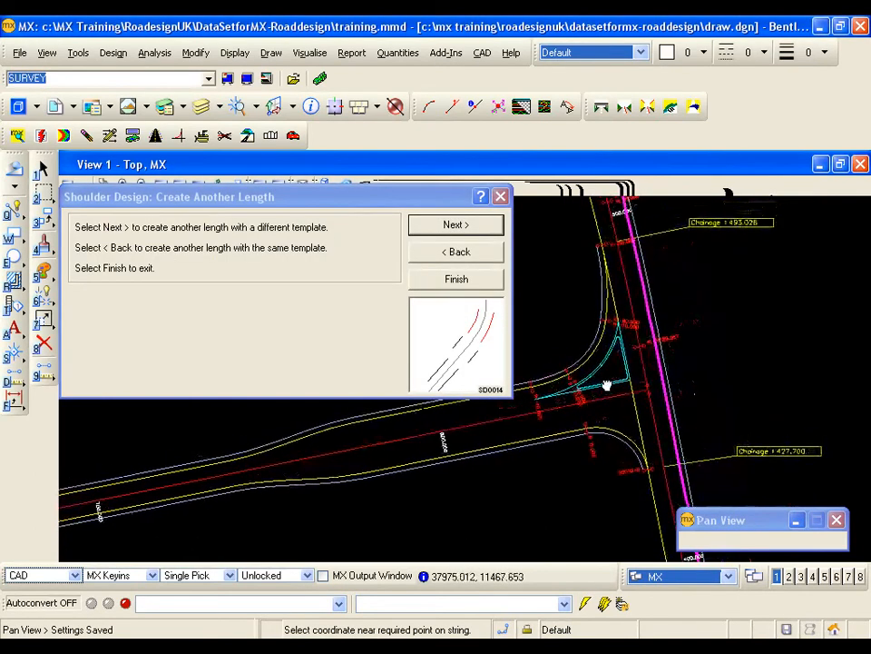
click(608, 383)
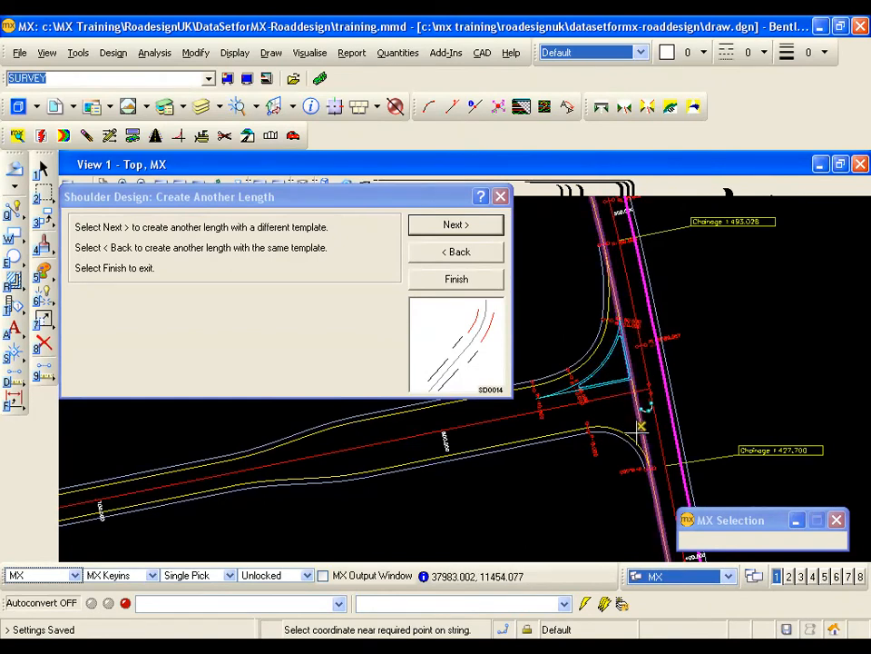
click(455, 232)
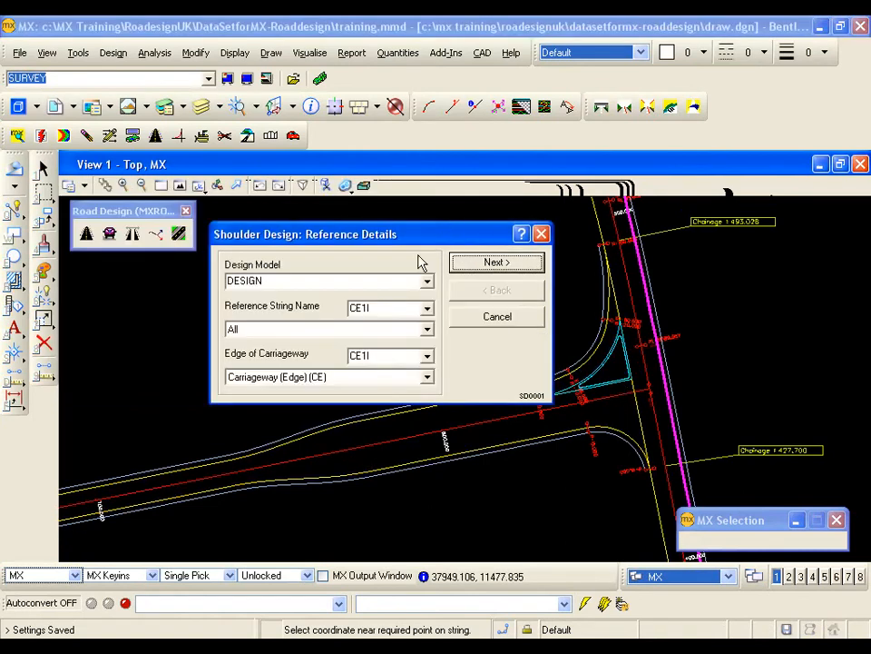
click(653, 508)
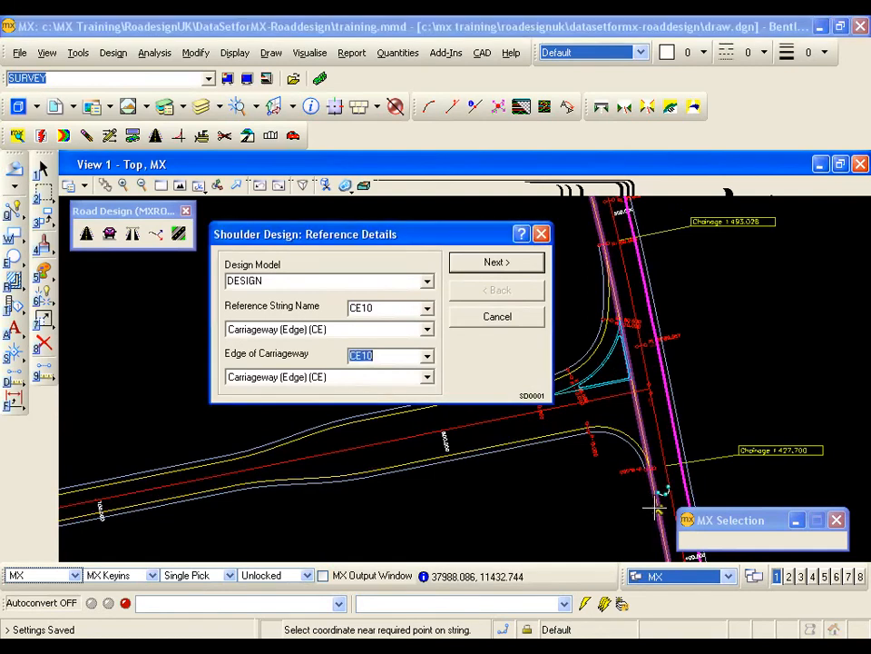
click(617, 459)
click(501, 267)
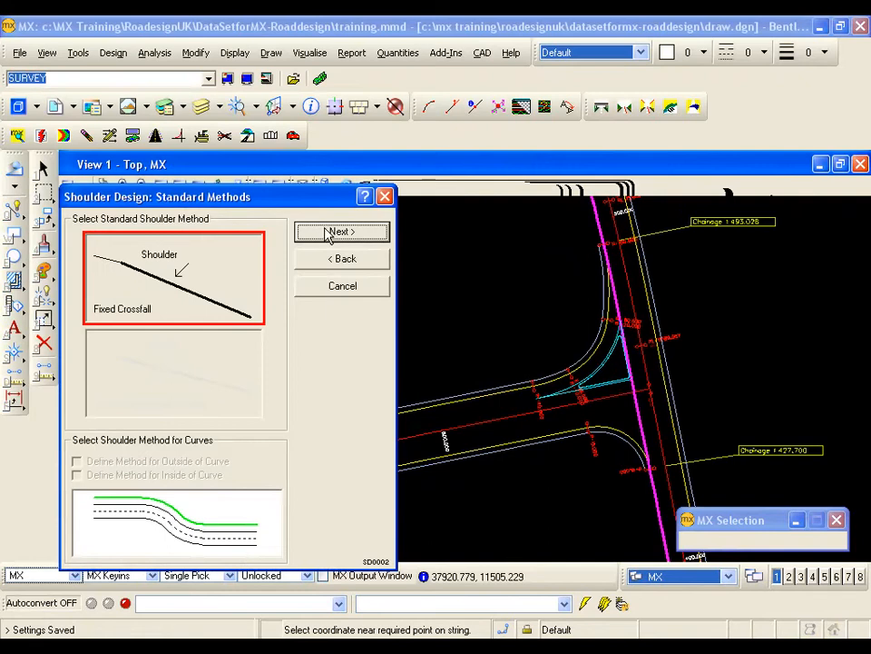
- Create a 1.5 wide shoulder at 0.025 crossfall along CE10 from point 1 to point 54, where the junction's lower curve meets the edge
click(332, 233)
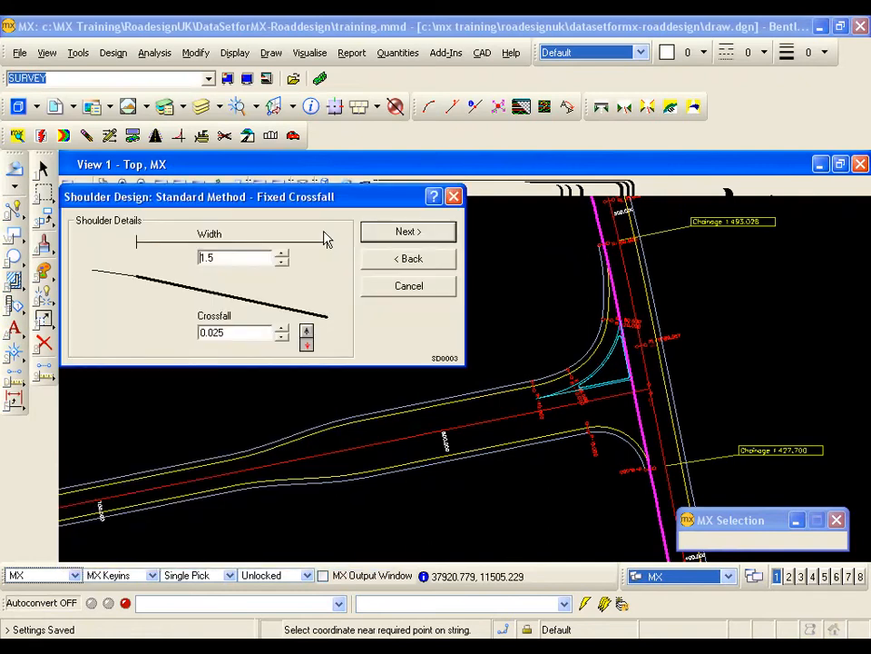
click(407, 232)
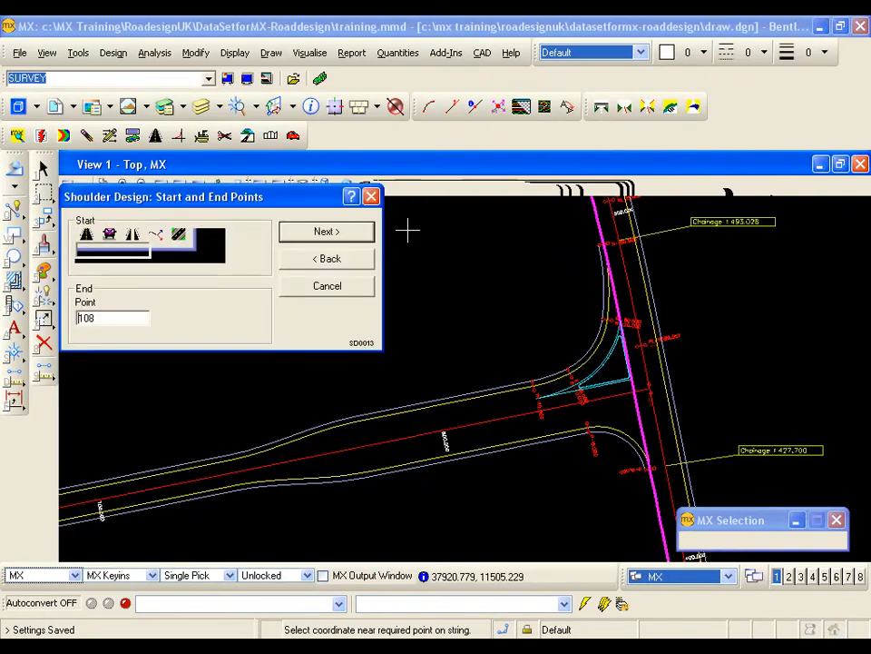
click(103, 316)
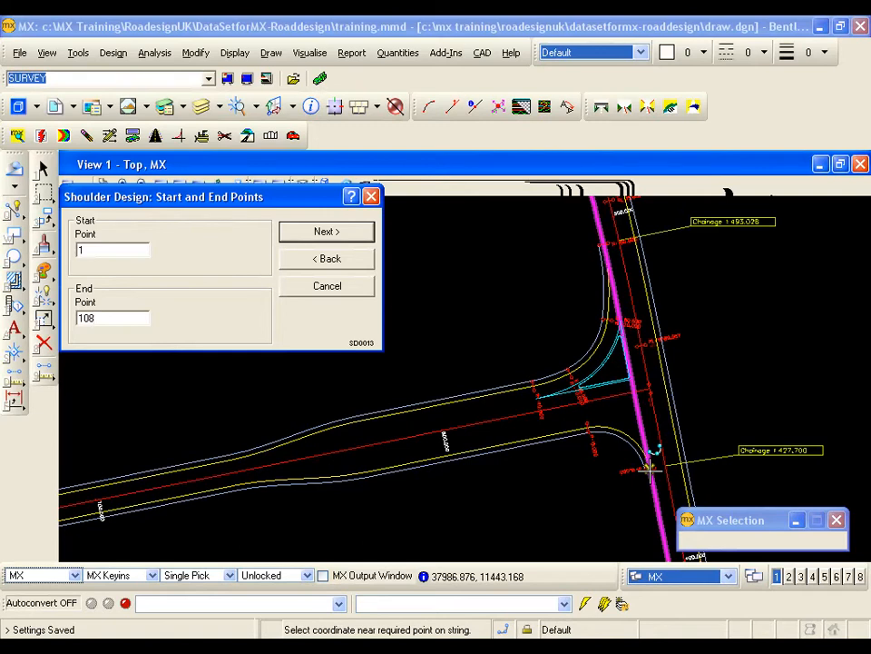
click(650, 469)
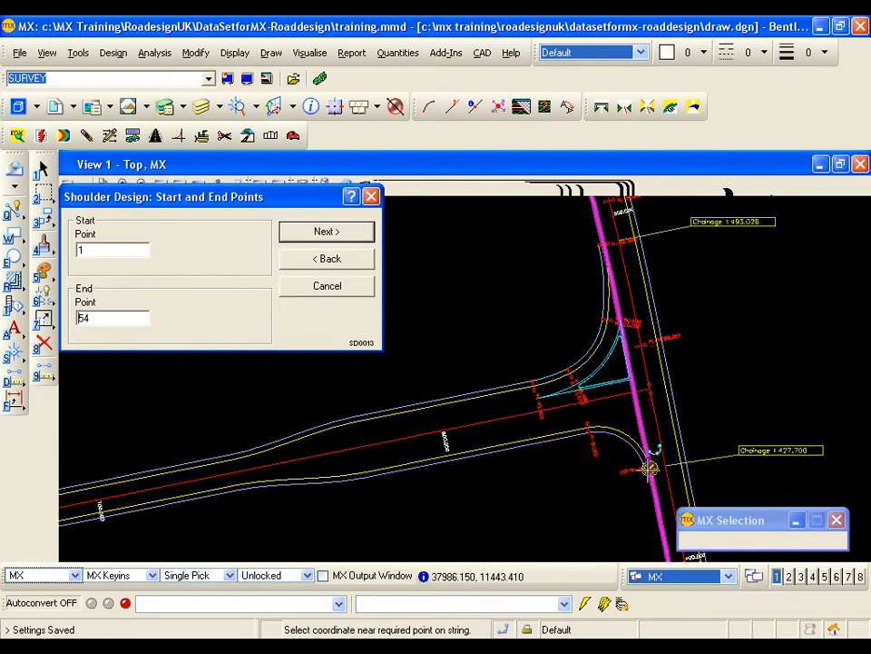
click(318, 235)
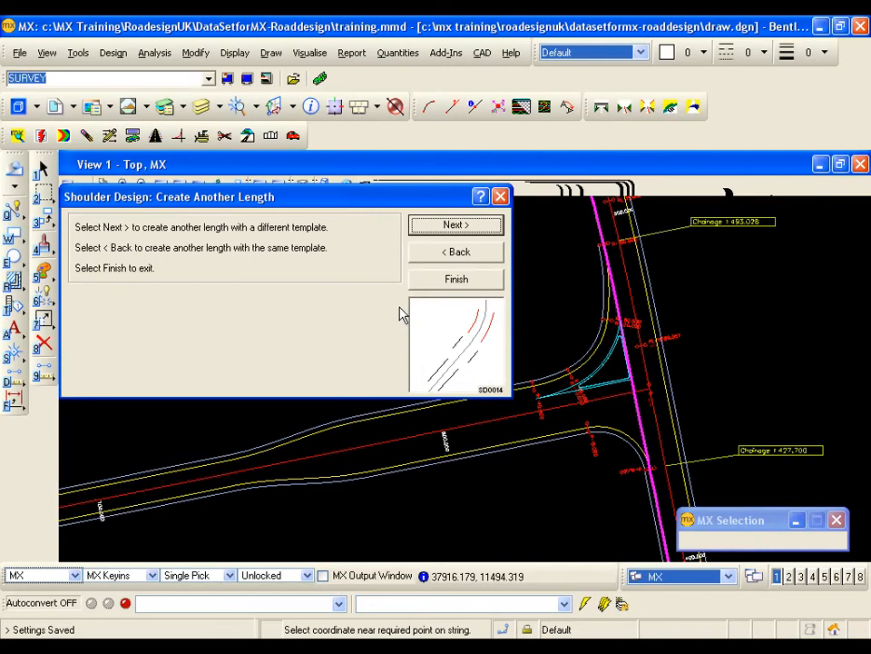
- Create another shoulder length along CE10 with the same template, from point 63, where the junction's upper curve meets the edge, to point 108
click(433, 257)
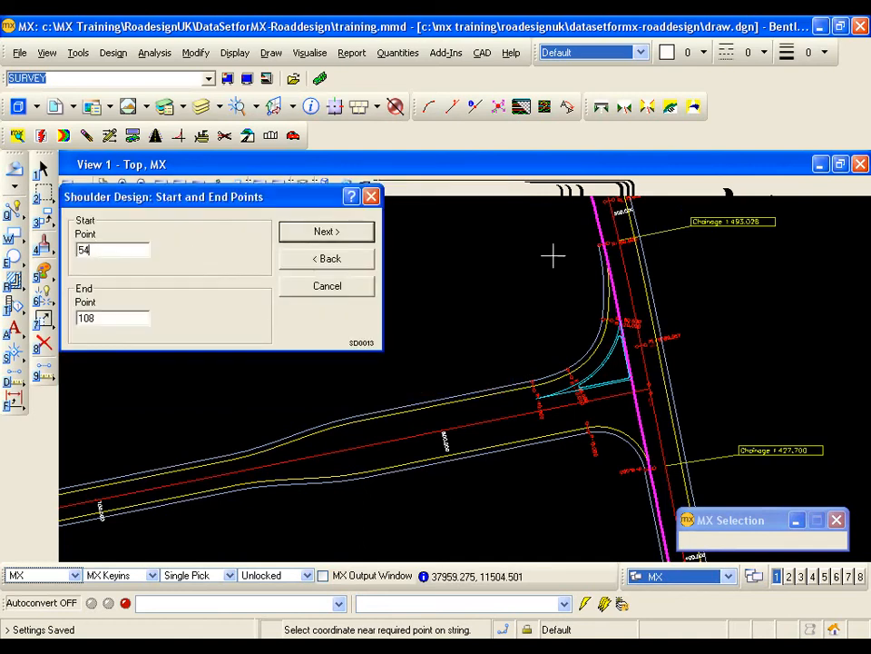
scroll(608, 249, up, 3)
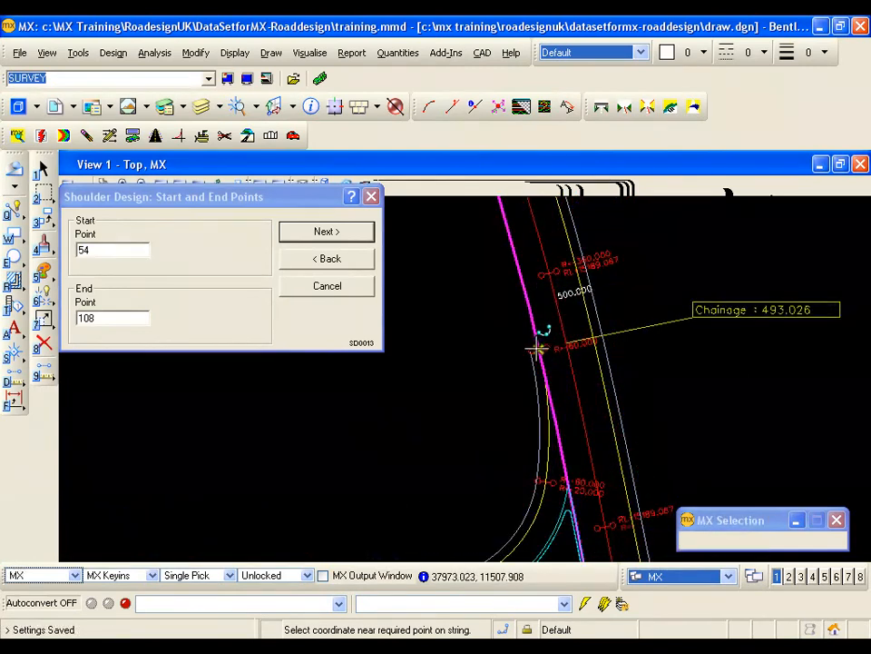
click(538, 349)
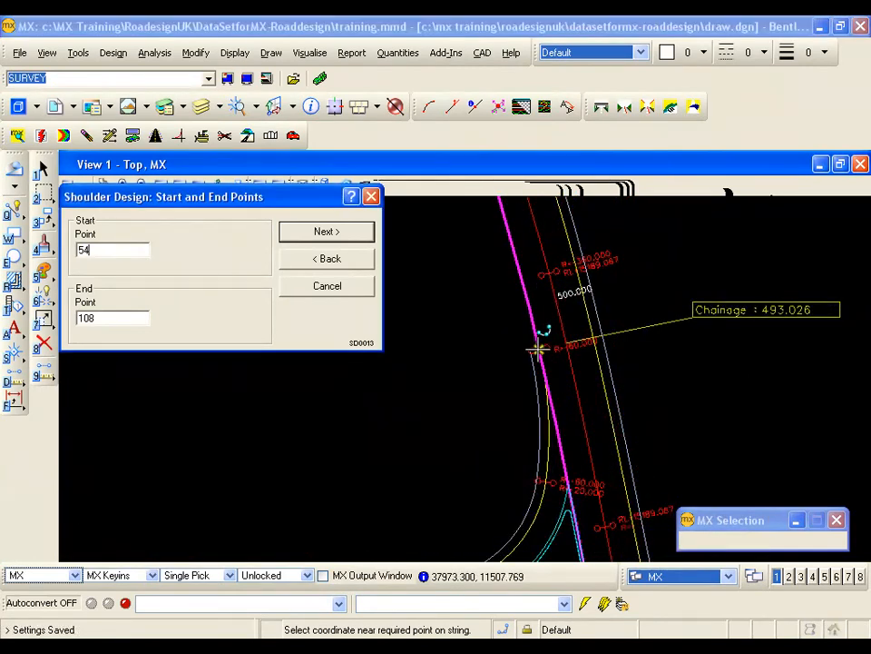
click(538, 350)
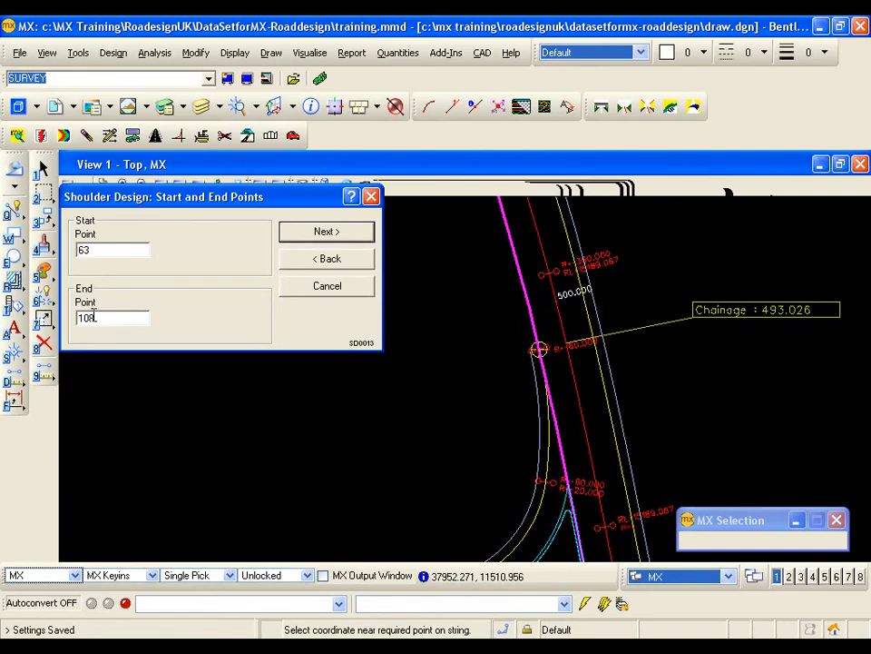
click(307, 234)
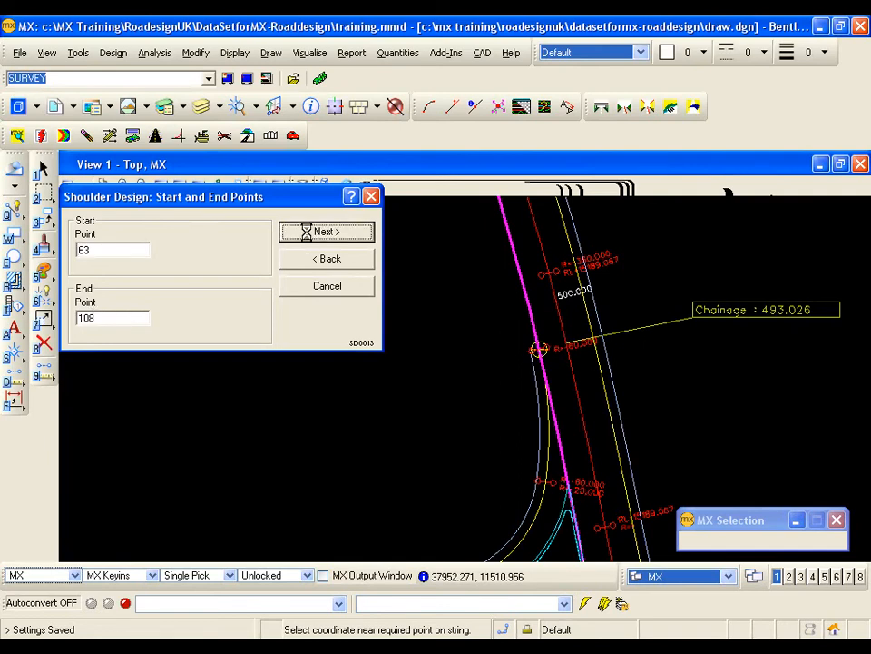
middle_drag(525, 432, 589, 339)
scroll(589, 339, down, 2)
mouse_move(607, 380)
middle_down()
mouse_move(608, 364)
mouse_move(588, 343)
middle_up()
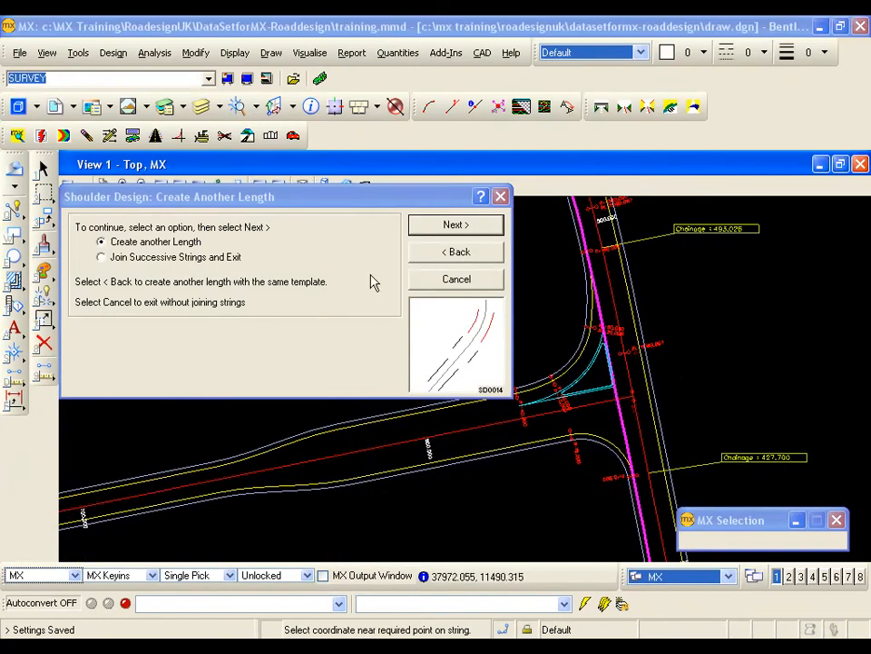
- Quit the Shoulder Design wizard without joining the successive shoulder strings, keeping the gap at the junction
drag(322, 195, 325, 227)
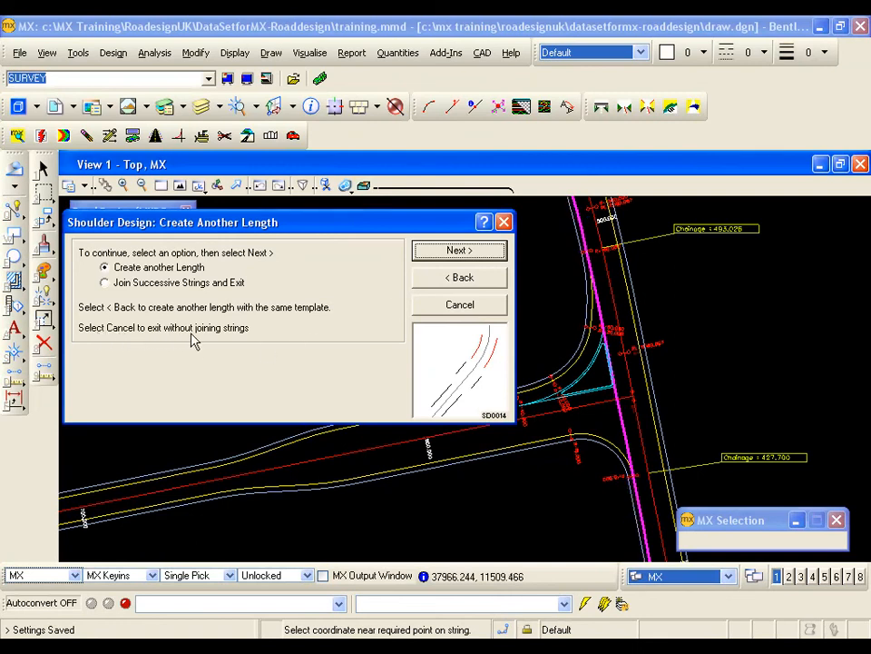
click(475, 308)
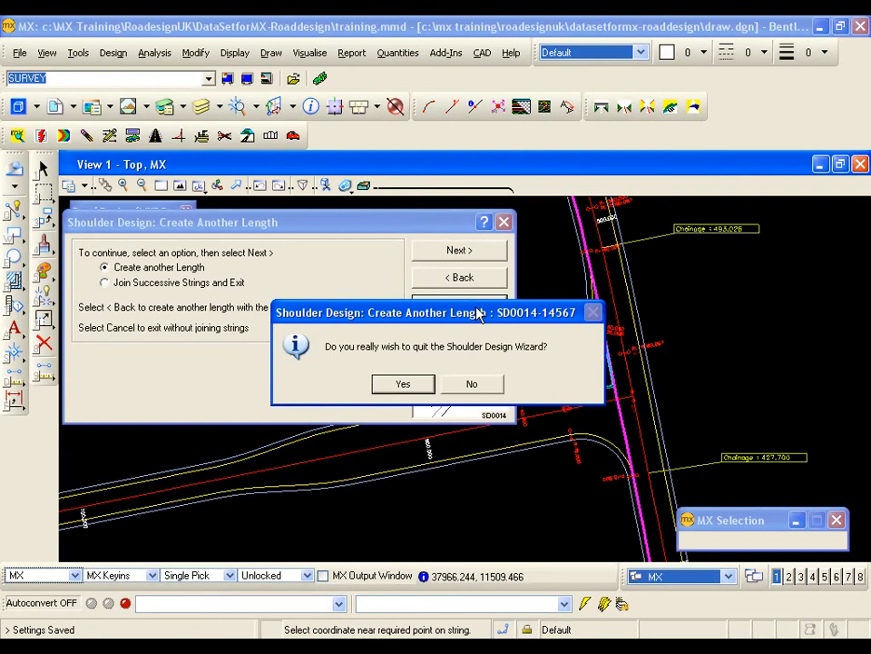
click(405, 386)
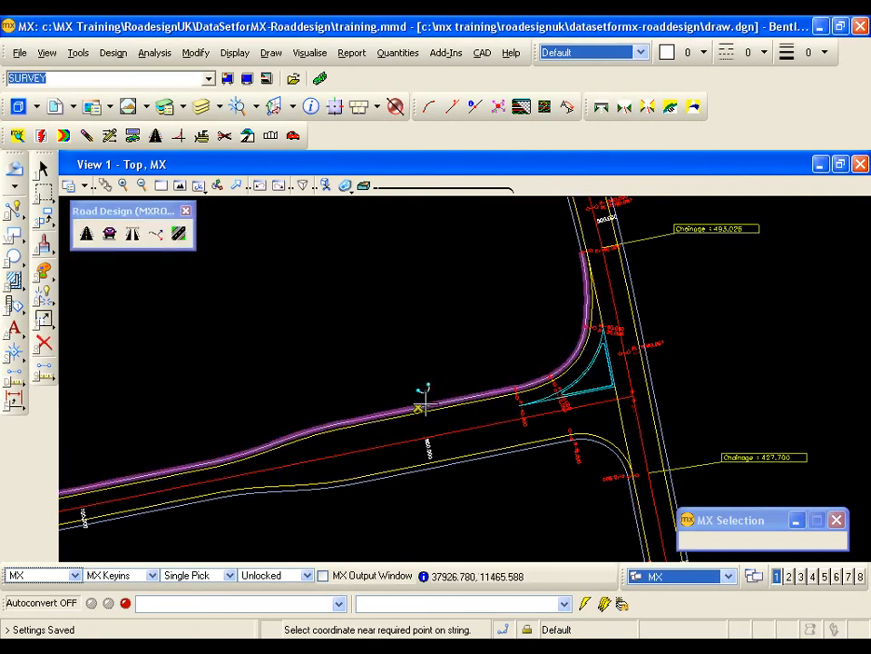